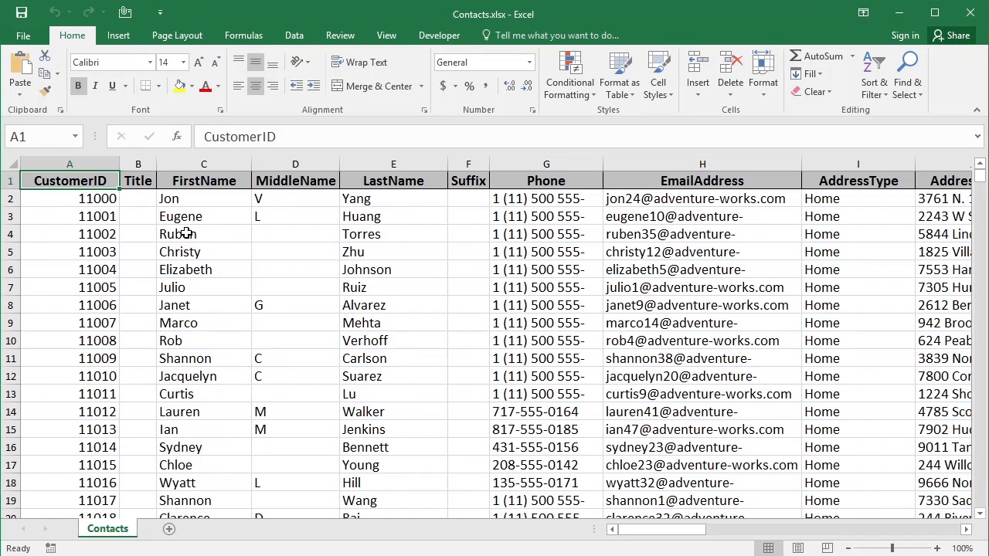
# Step: Open the recommended PivotTables for the contact data on the Contacts sheet
pyautogui.click(186, 233)
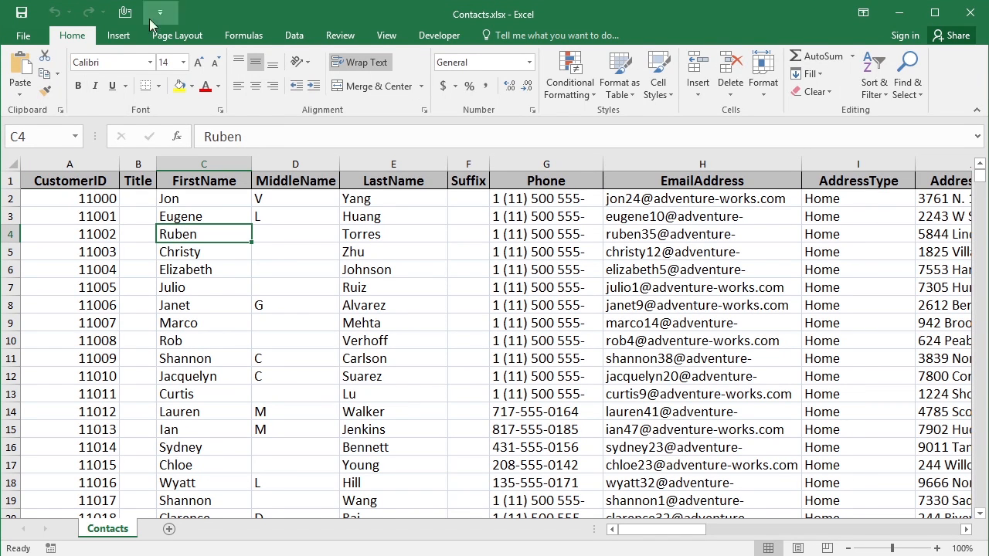
pyautogui.click(120, 34)
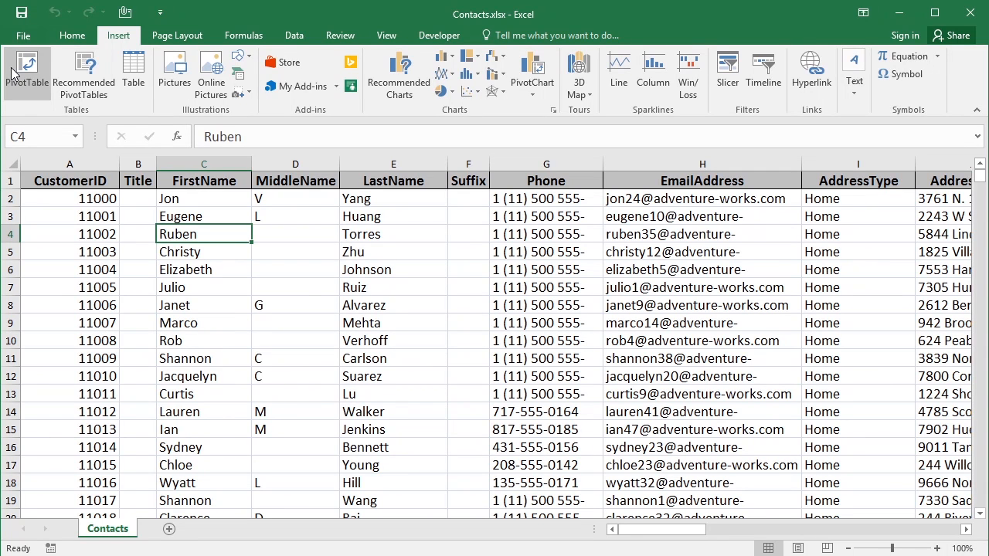
pyautogui.click(87, 73)
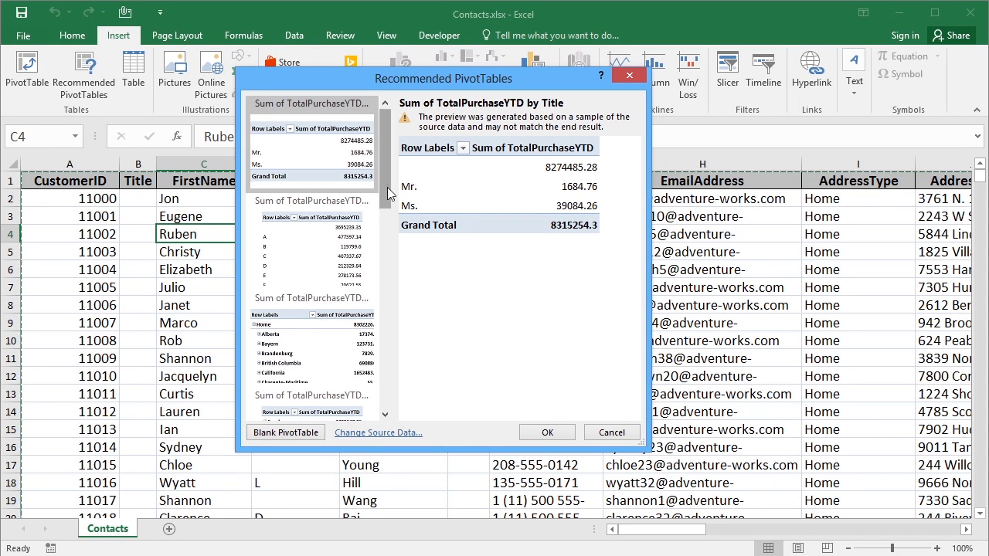
# Step: Preview the TotalPurchaseYTD recommendations by MiddleName, StateProvinceName and DayBirth
pyautogui.click(320, 241)
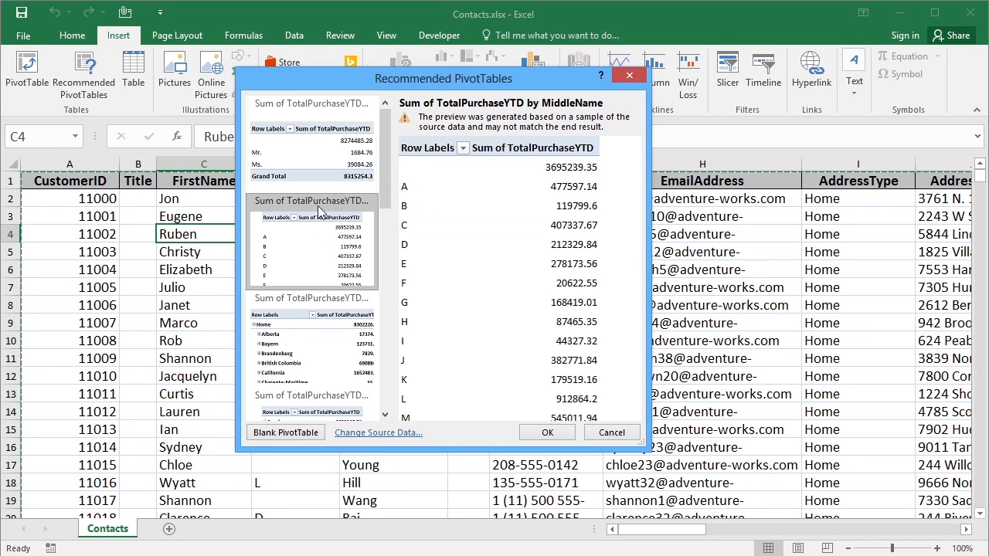
pyautogui.scroll(-1, 325, 232)
pyautogui.click(303, 261)
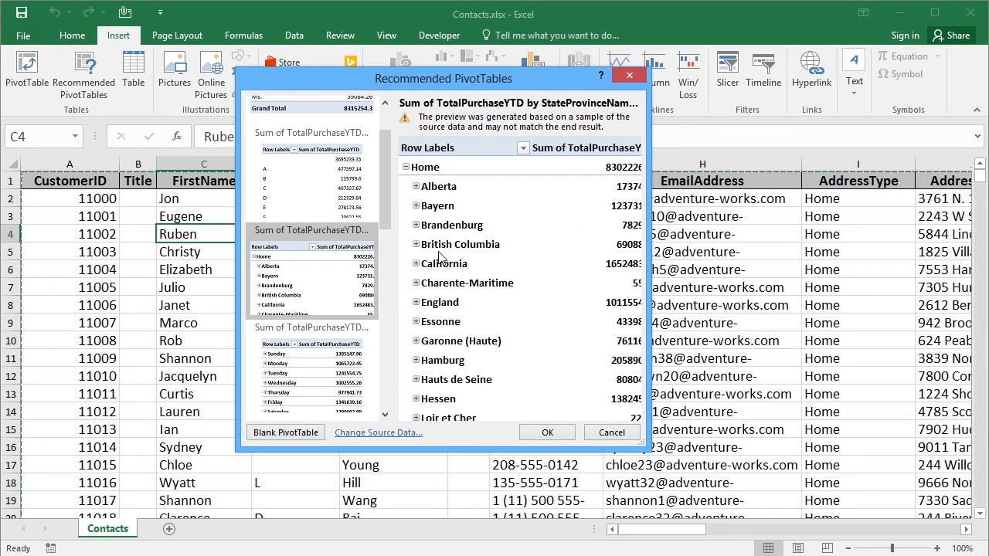
pyautogui.moveTo(387, 220); pyautogui.dragTo(388, 254)
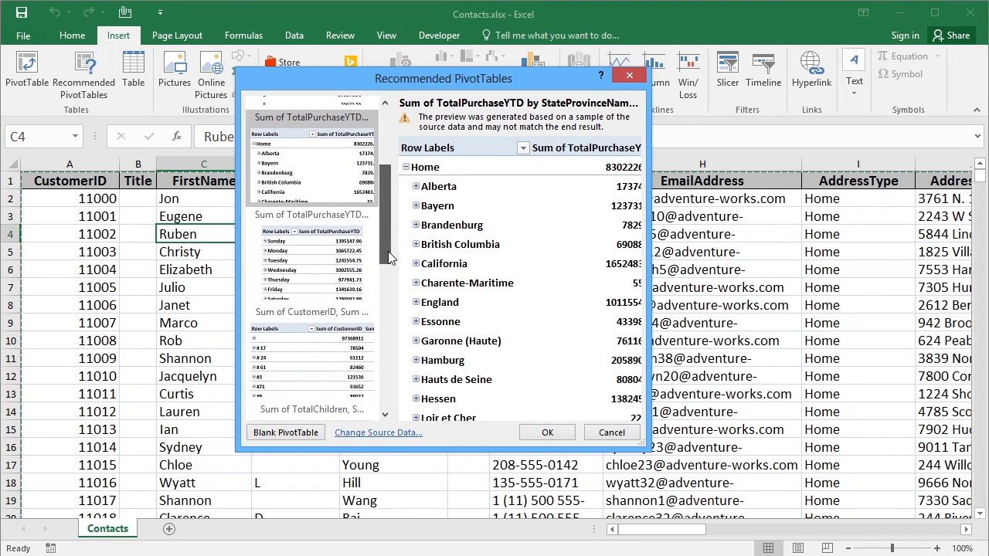
pyautogui.click(298, 263)
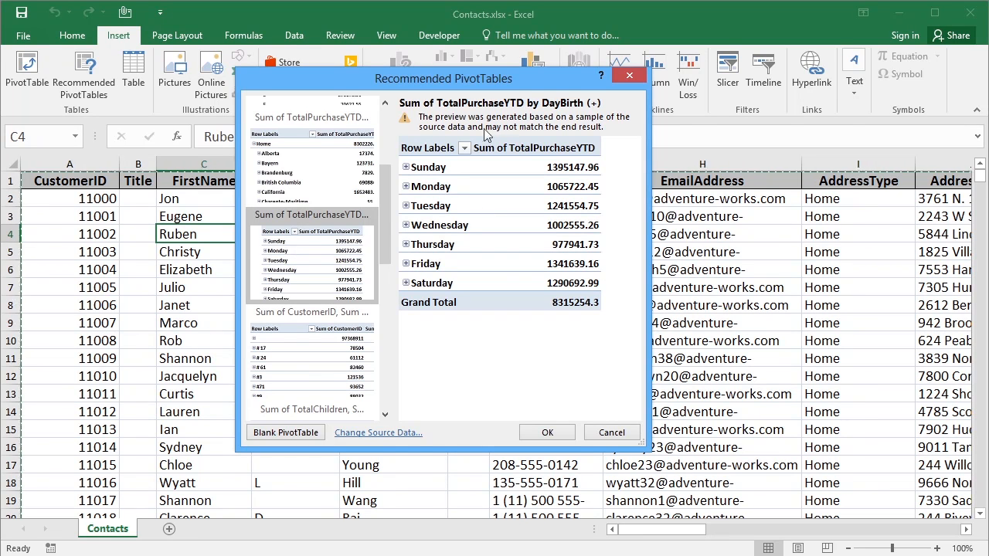
# Step: Preview the remaining recommendations, including those summarising CustomerID, TotalChildren, NumberCarsOwned, Age and the count of EmailAddress
pyautogui.scroll(-2, 307, 257)
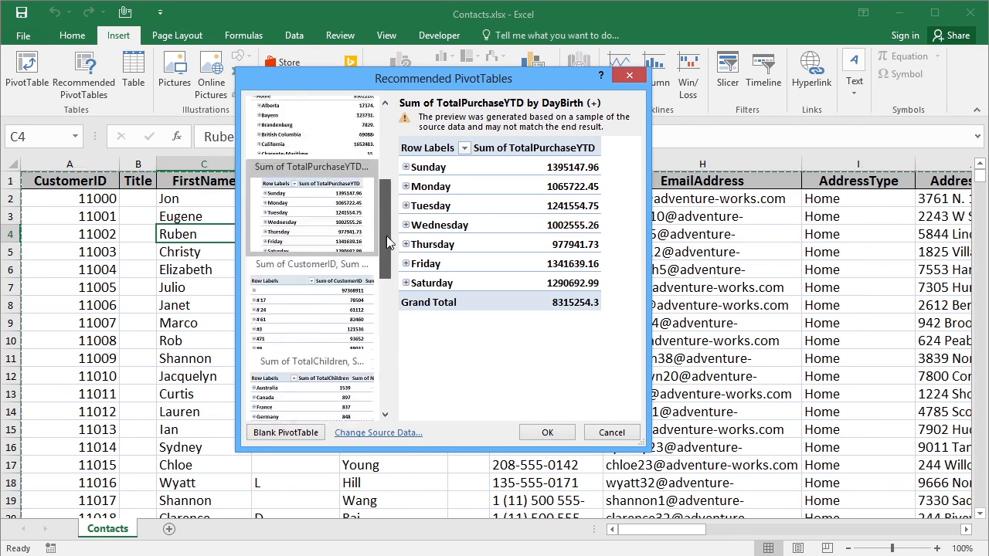
pyautogui.click(307, 258)
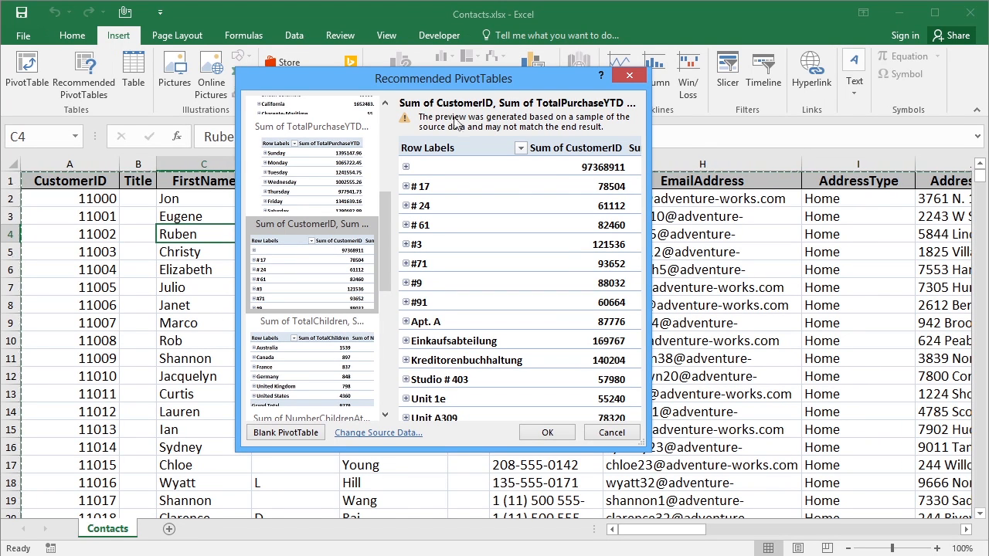
pyautogui.moveTo(383, 251); pyautogui.dragTo(385, 291)
pyautogui.click(309, 245)
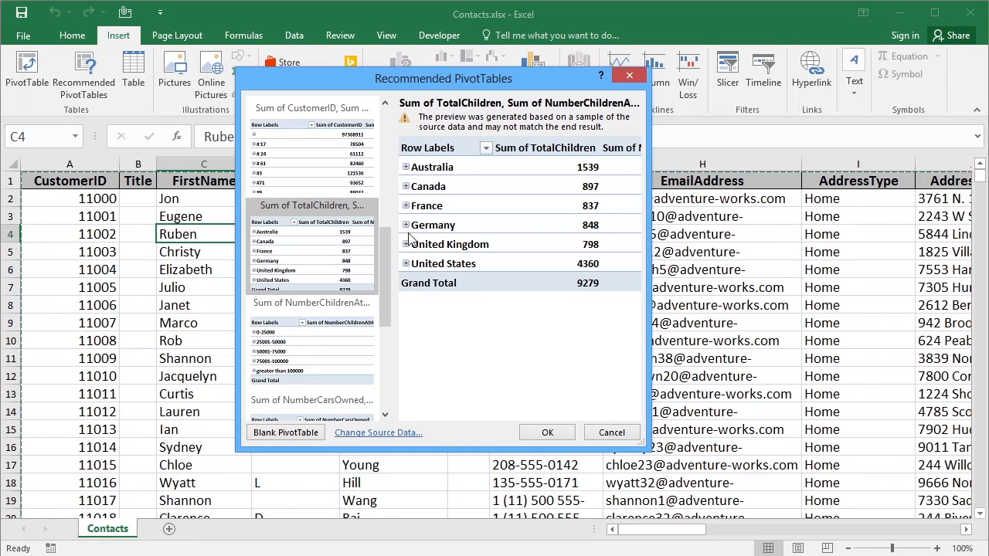
pyautogui.click(374, 303)
pyautogui.moveTo(384, 301); pyautogui.dragTo(382, 337)
pyautogui.click(326, 303)
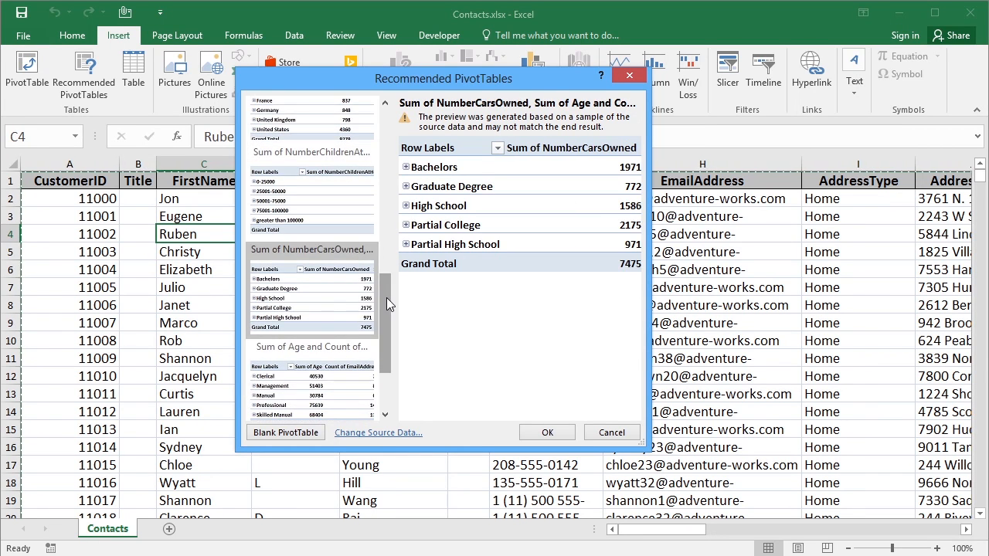
pyautogui.moveTo(386, 298); pyautogui.dragTo(383, 330)
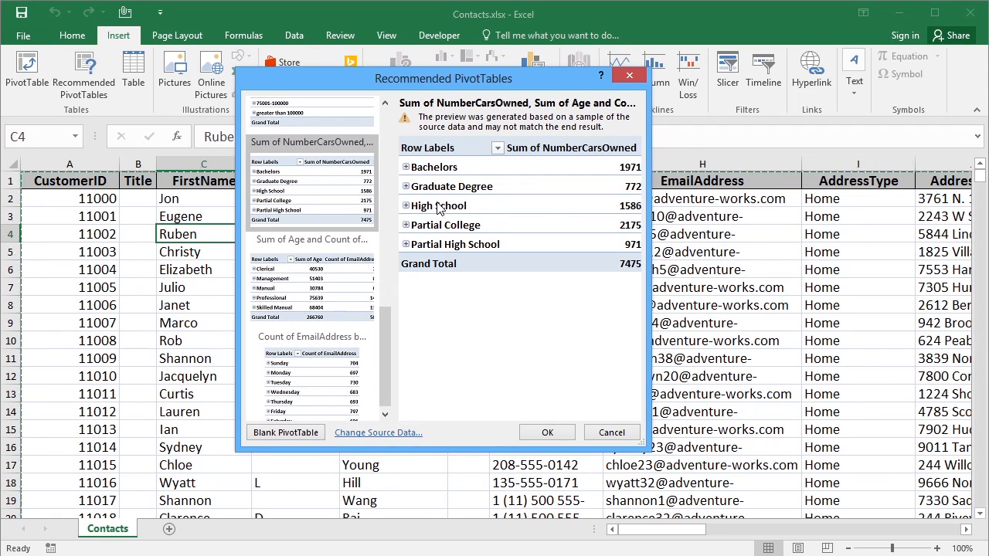
pyautogui.click(329, 298)
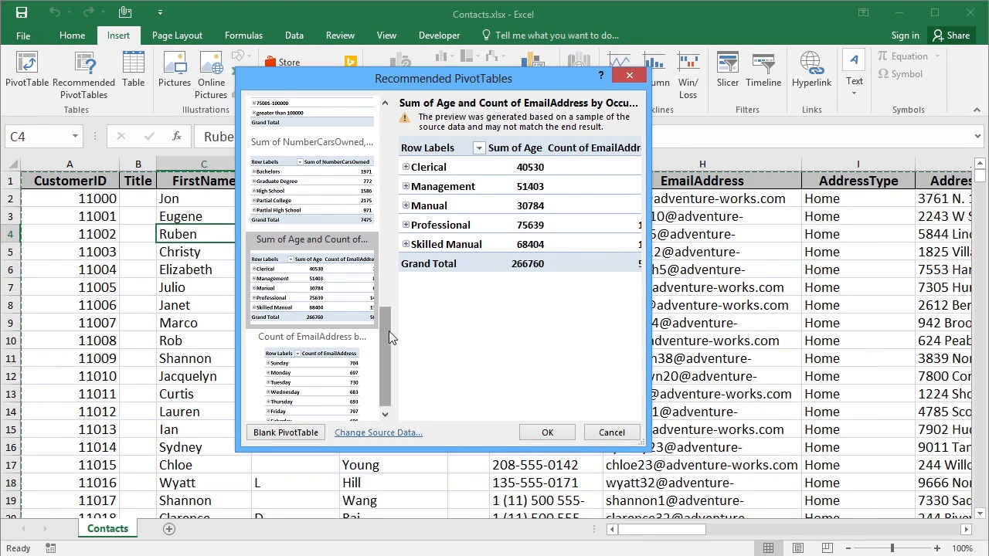
pyautogui.click(323, 360)
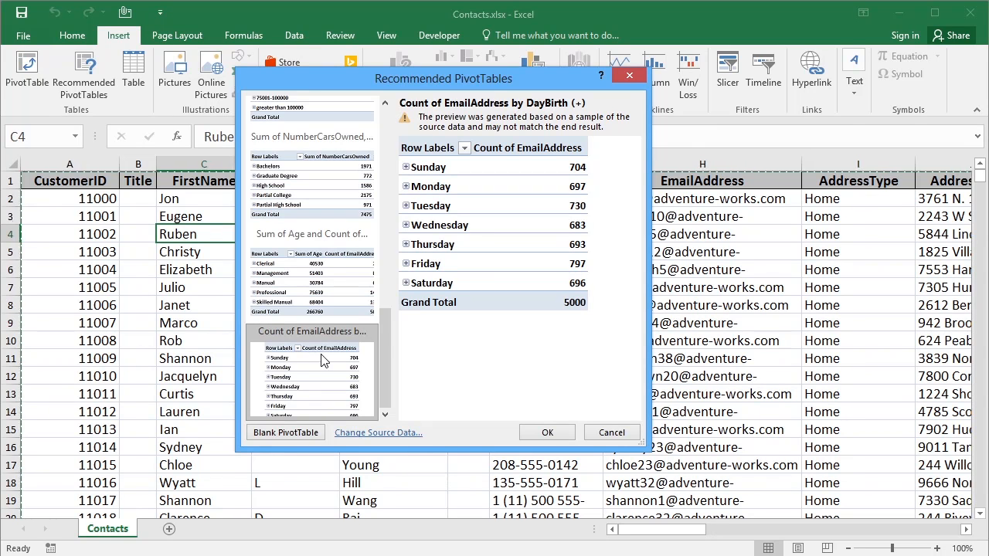
# Step: Insert the recommended PivotTable that sums TotalPurchaseYTD by StateProvinceName
pyautogui.moveTo(387, 333); pyautogui.dragTo(386, 135)
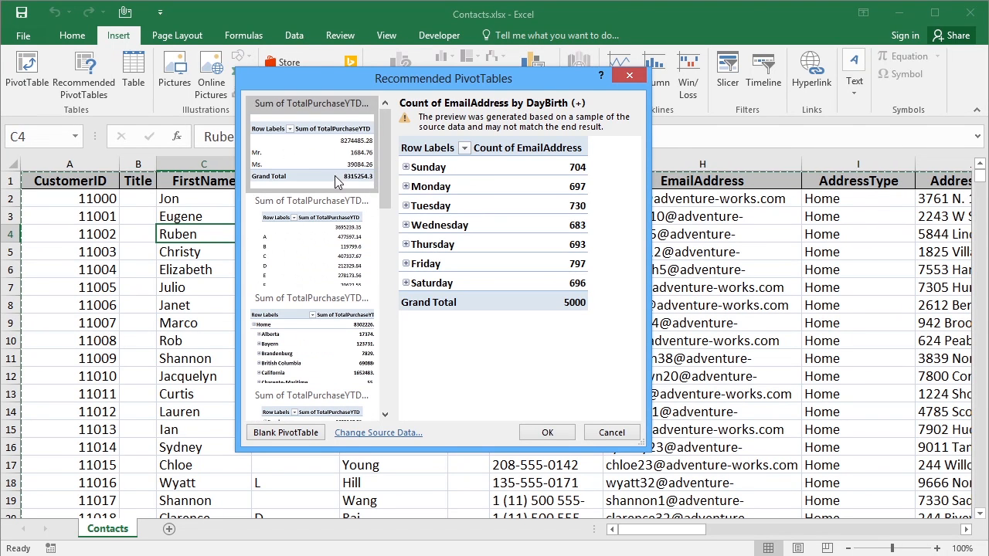
pyautogui.click(338, 180)
pyautogui.click(340, 244)
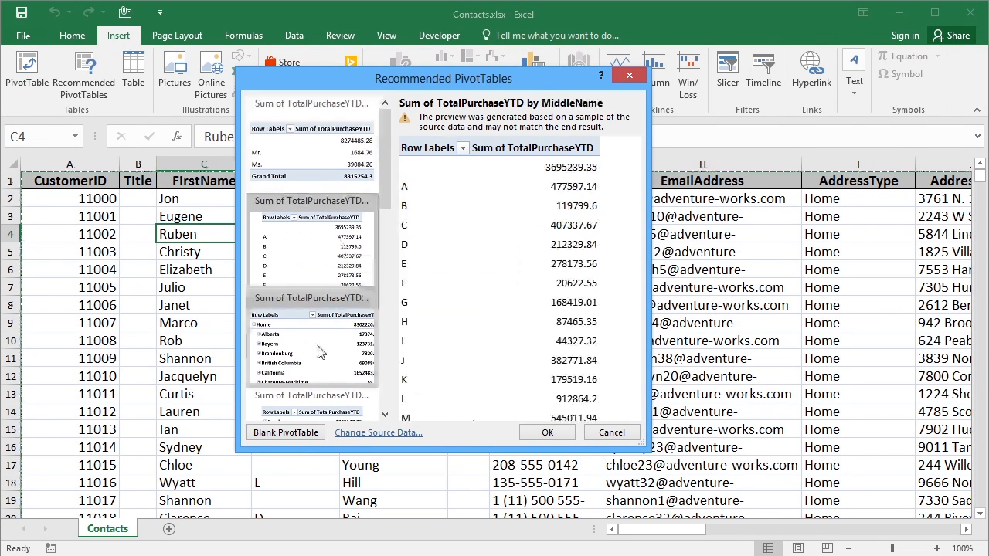
pyautogui.click(321, 352)
pyautogui.click(382, 267)
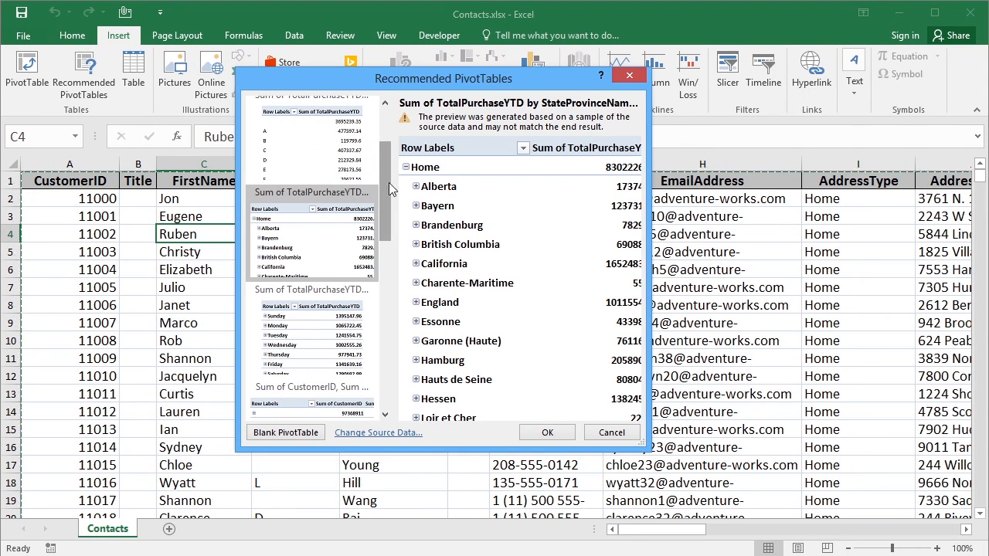
pyautogui.scroll(-1, 385, 190)
pyautogui.moveTo(384, 190); pyautogui.dragTo(387, 188)
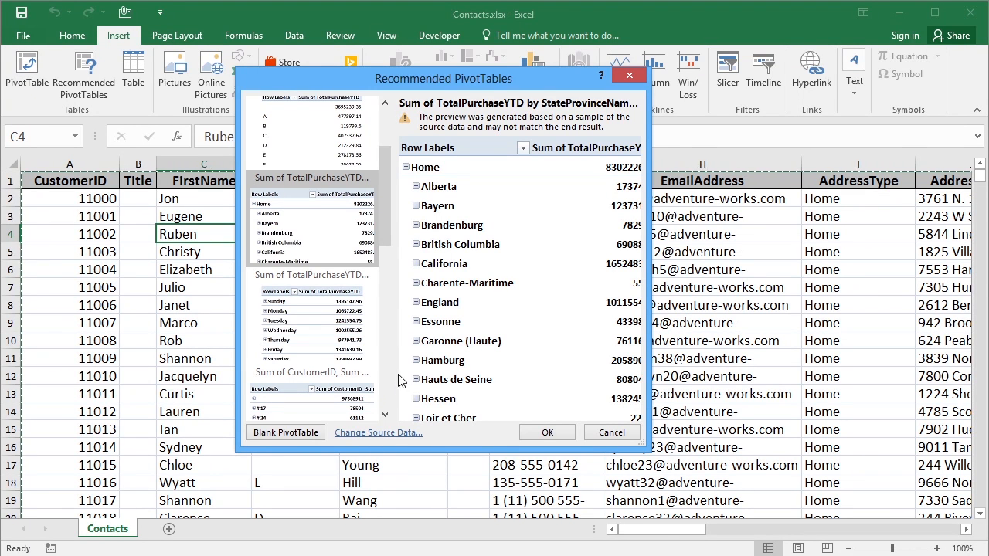
pyautogui.moveTo(389, 241); pyautogui.dragTo(395, 372)
pyautogui.scroll(5, 378, 374)
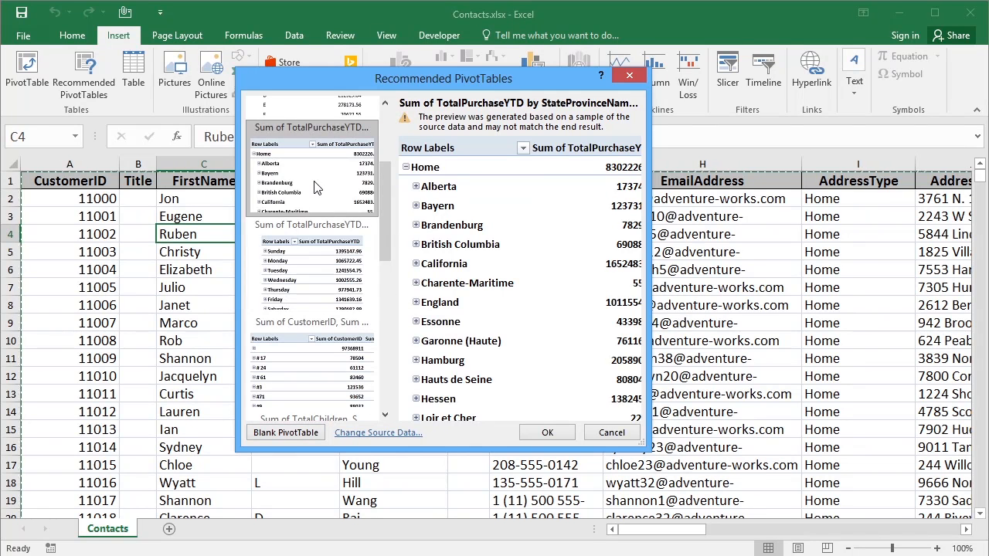
pyautogui.click(556, 431)
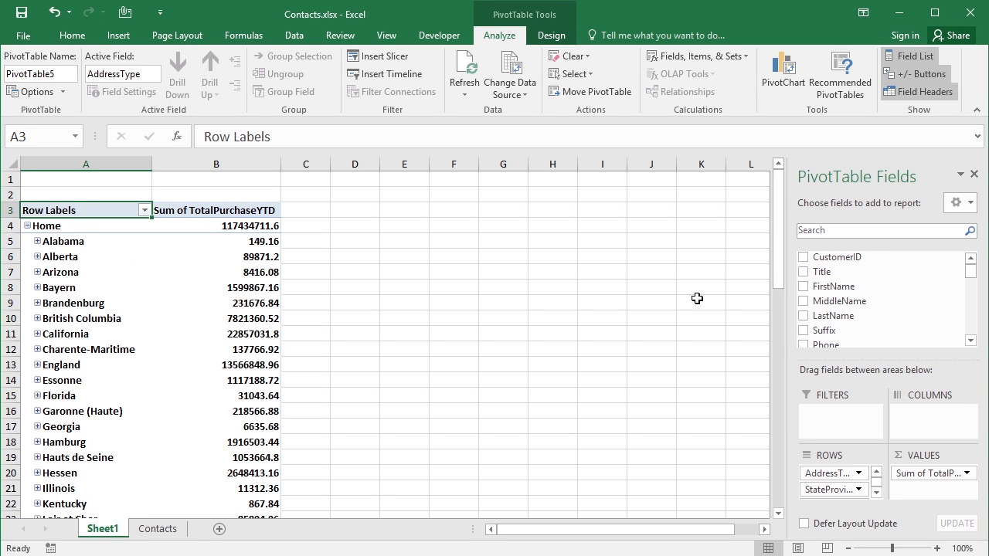
# Step: Expand Alabama and Alberta to examine their purchases per e-mail address, and collapse both again
pyautogui.moveTo(972, 278); pyautogui.dragTo(971, 299)
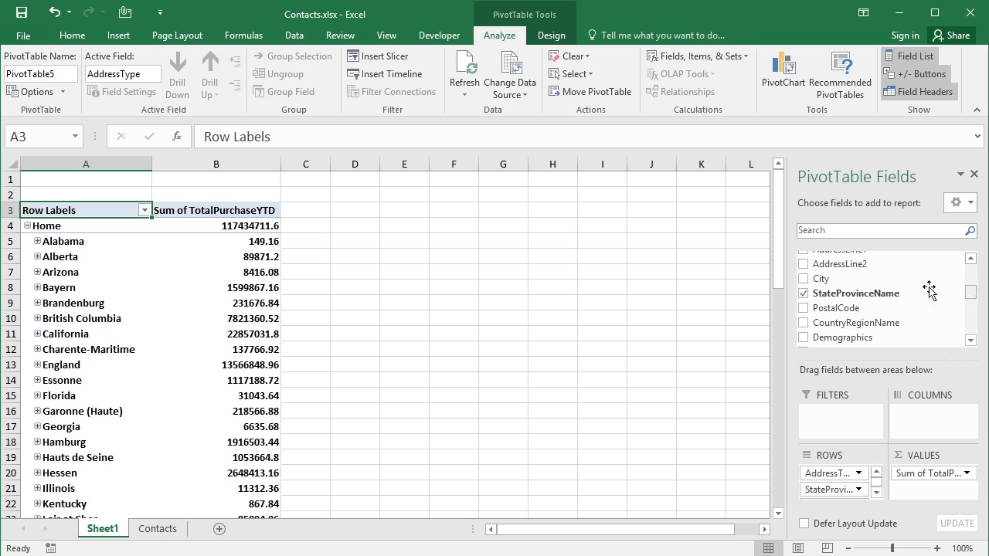
pyautogui.click(36, 241)
pyautogui.click(37, 241)
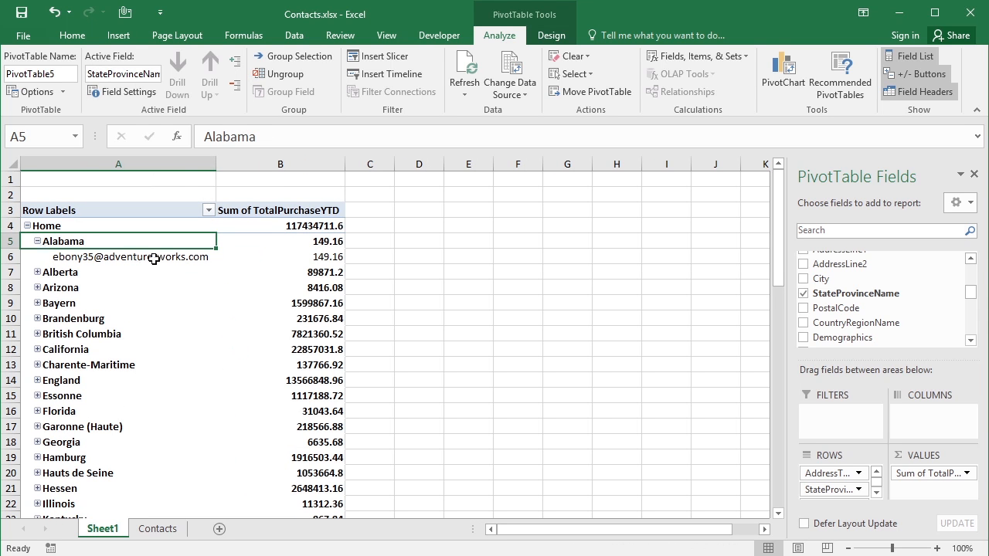
pyautogui.click(37, 271)
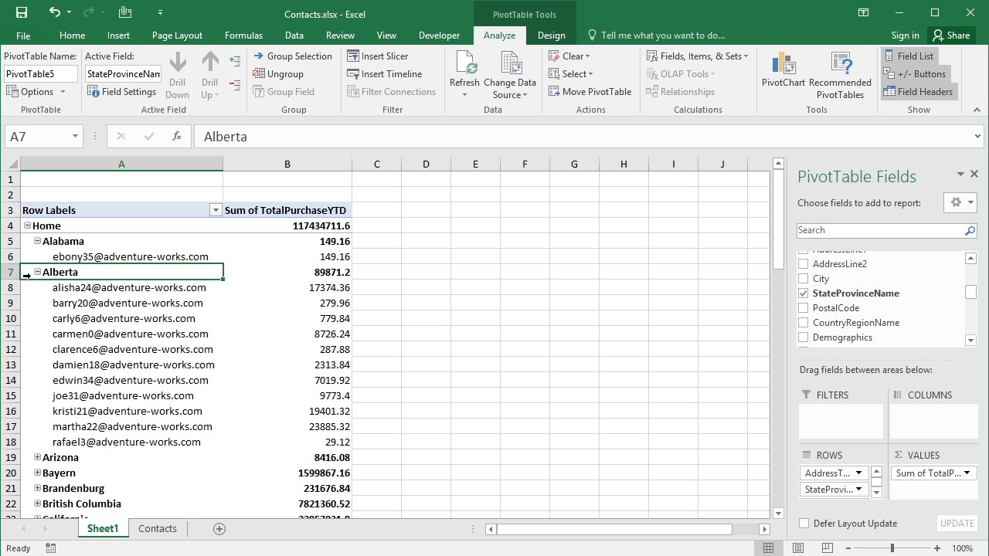
pyautogui.click(37, 272)
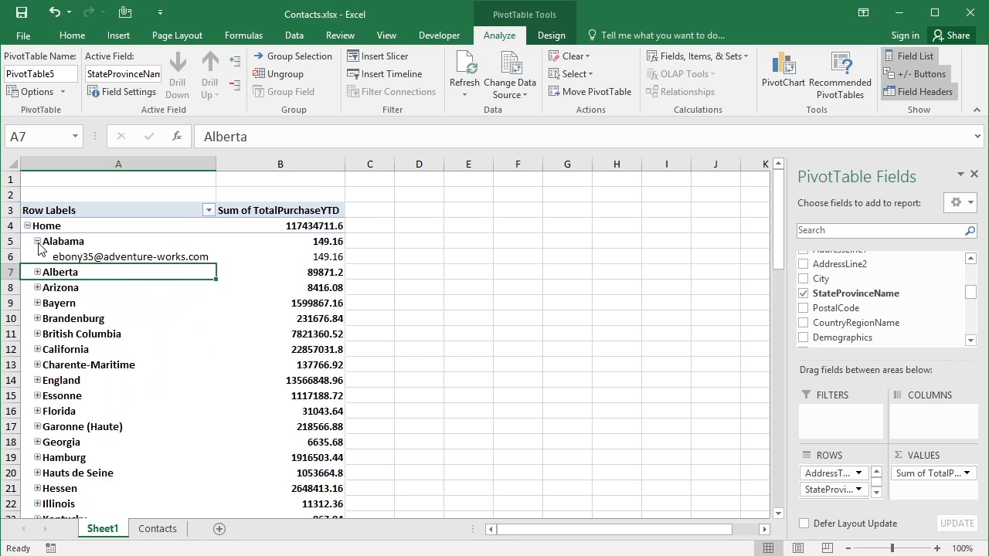
pyautogui.click(37, 241)
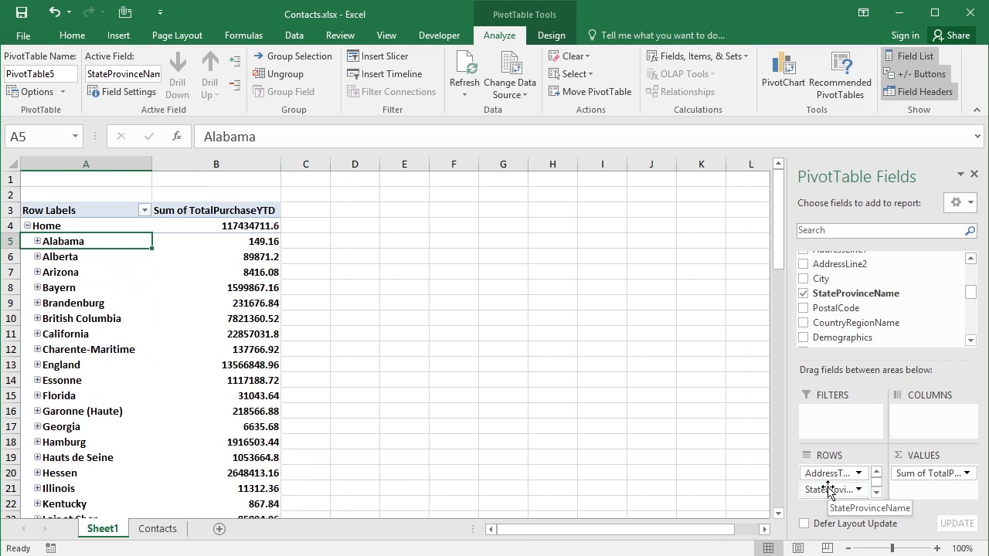
# Step: Remove the EmailAddress and AddressType fields from the PivotTable's rows, checking the Home and Shipping groups in between
pyautogui.click(876, 492)
pyautogui.moveTo(828, 493); pyautogui.dragTo(912, 286)
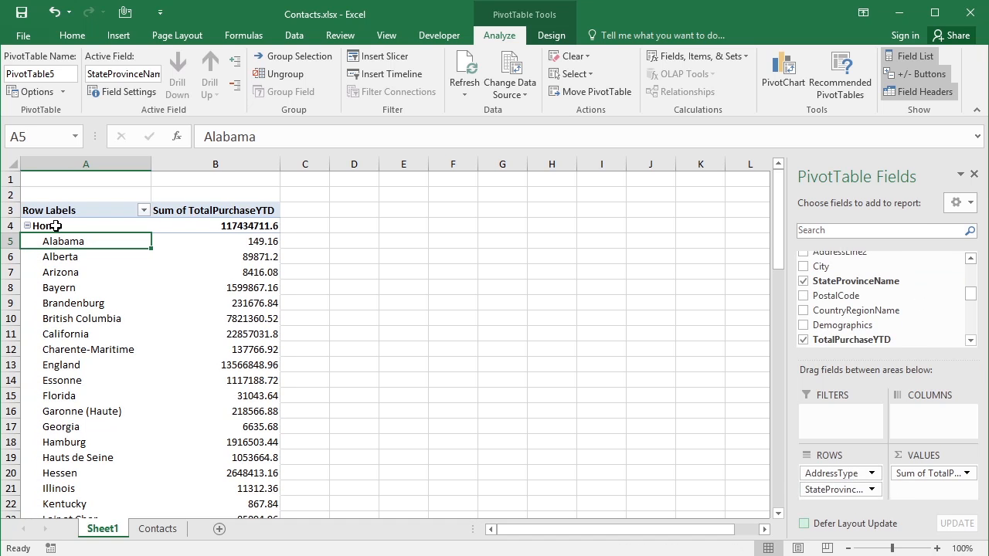
pyautogui.click(26, 226)
pyautogui.click(27, 226)
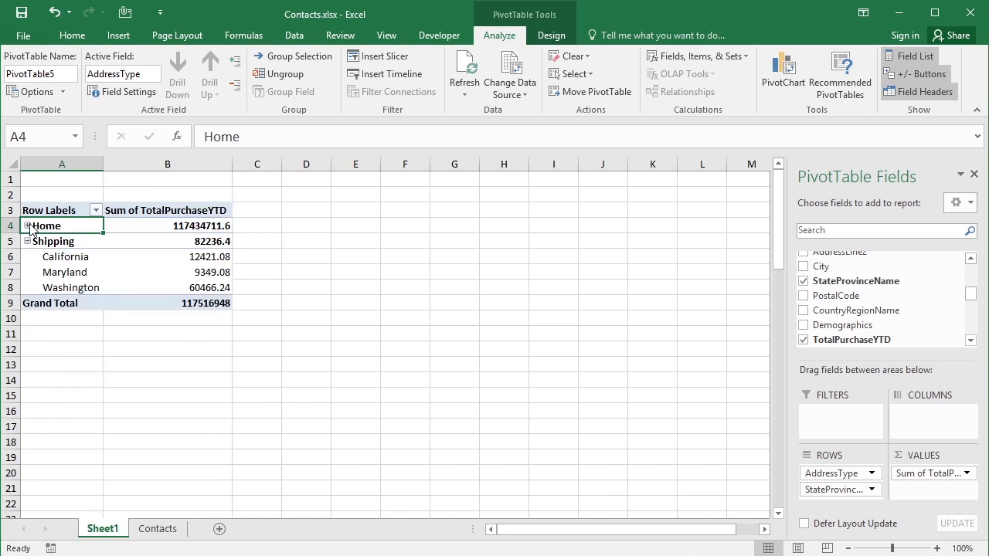
pyautogui.click(27, 225)
pyautogui.moveTo(830, 468); pyautogui.dragTo(896, 297)
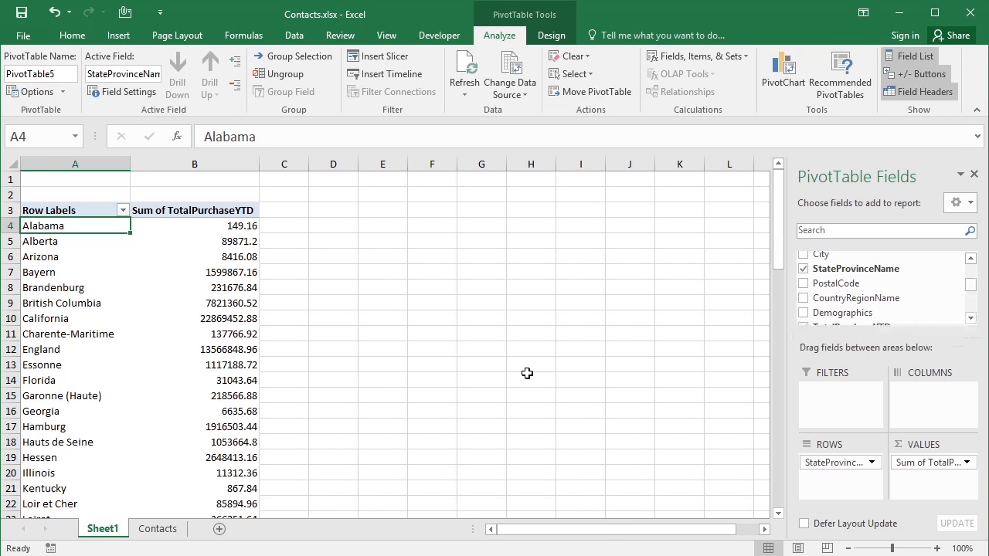
# Step: Switch to the salesData.xlsx workbook and open the recommended PivotTables for its sales data
pyautogui.hotkey('alt', 'Tab')
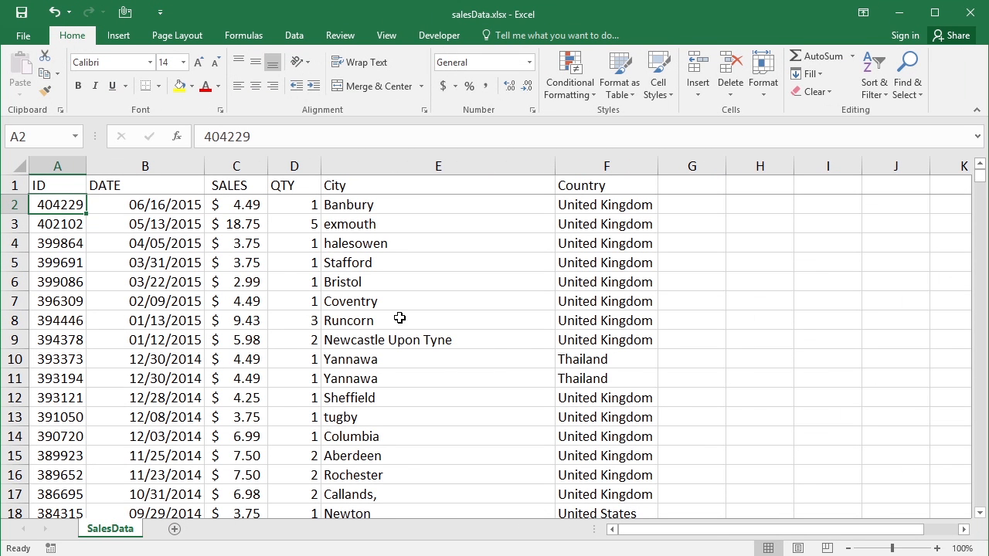
pyautogui.click(250, 326)
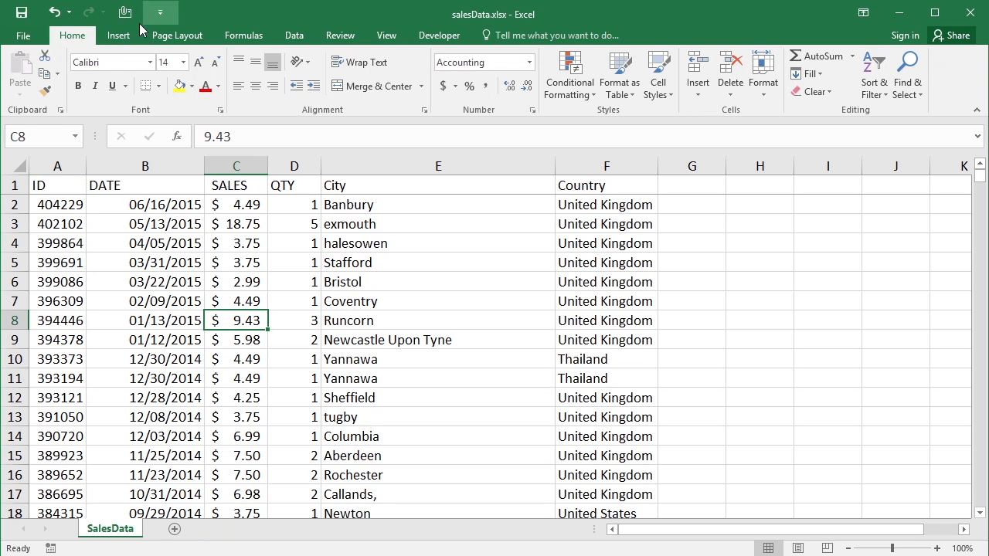
pyautogui.click(118, 36)
pyautogui.click(80, 68)
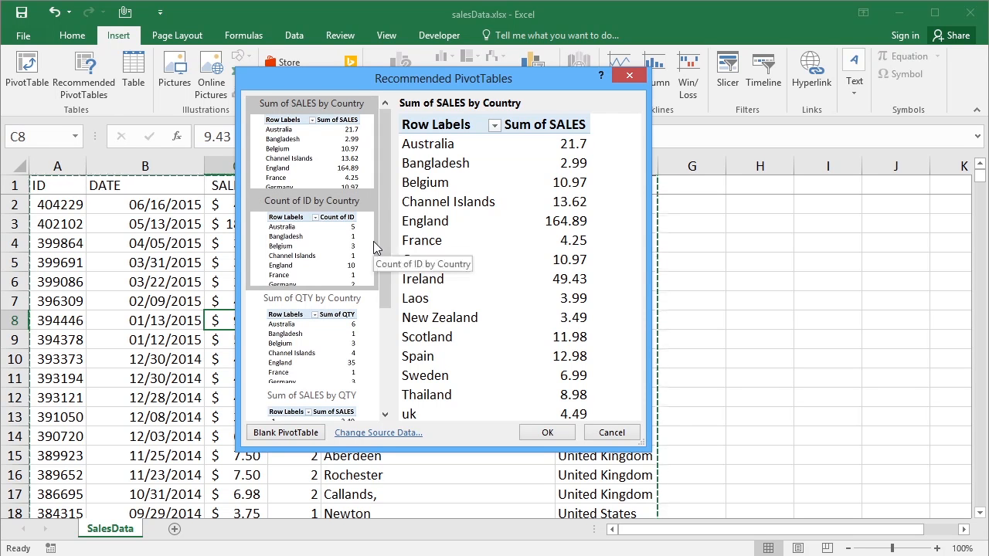
pyautogui.moveTo(378, 83); pyautogui.dragTo(477, 67)
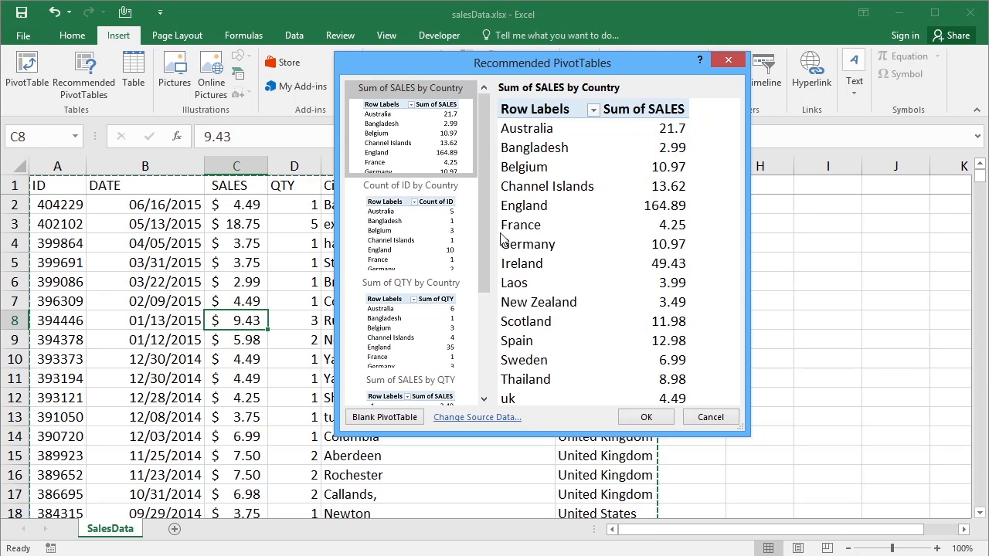
# Step: Preview the recommended PivotTables for Count of ID by Country, Sum of QTY by Country, Sum of SALES by QTY and Count of ID by QTY
pyautogui.click(430, 244)
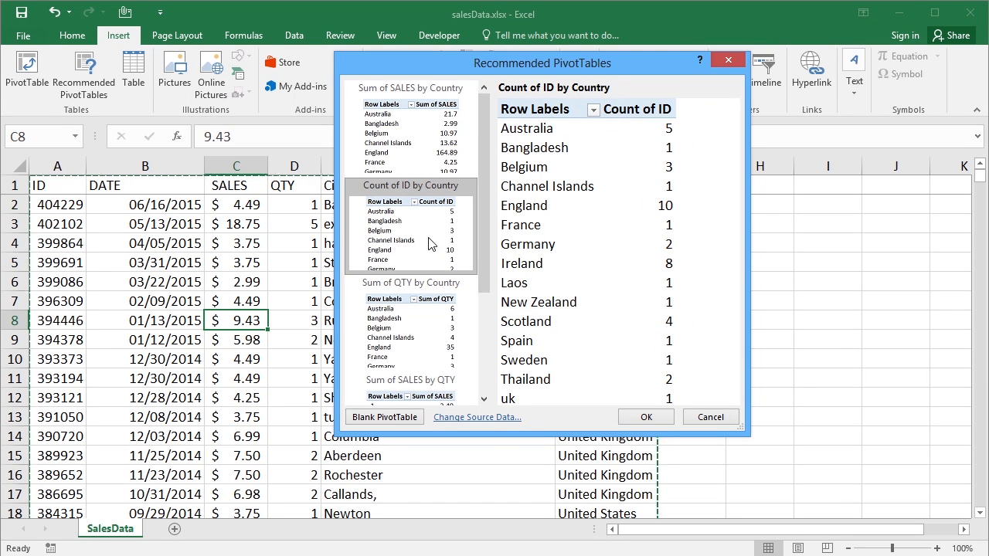
pyautogui.moveTo(485, 209); pyautogui.dragTo(485, 247)
pyautogui.click(420, 259)
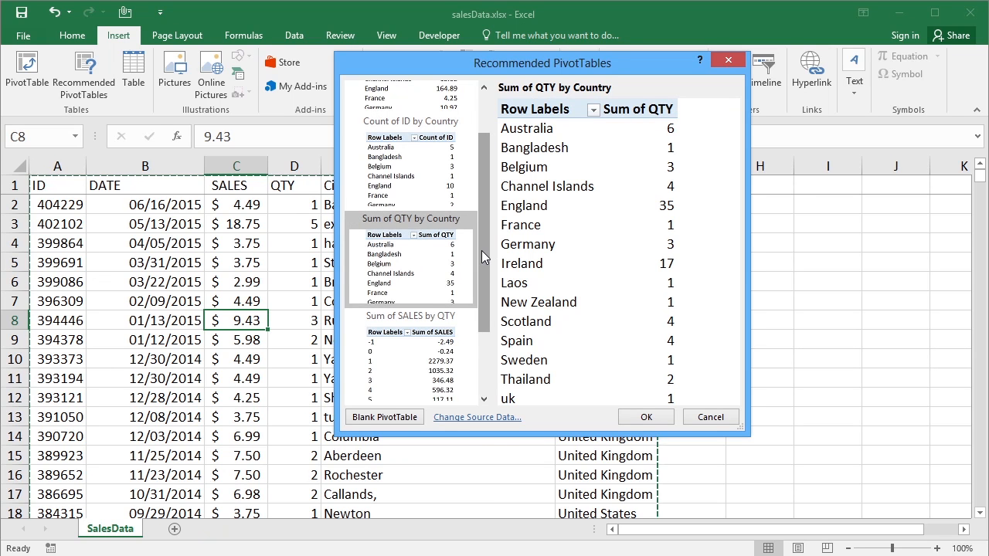
pyautogui.moveTo(481, 251); pyautogui.dragTo(485, 294)
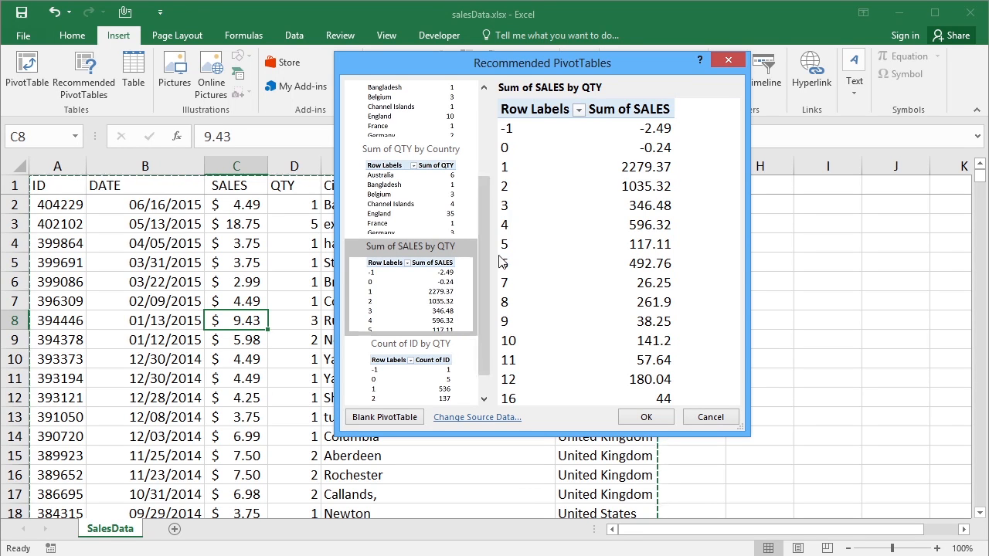
pyautogui.scroll(-1, 488, 251)
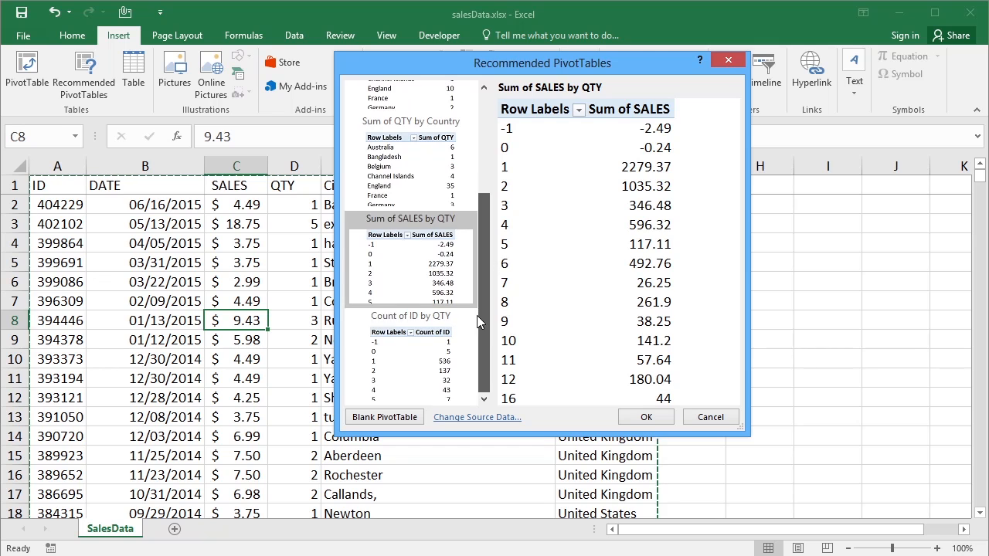
pyautogui.click(398, 336)
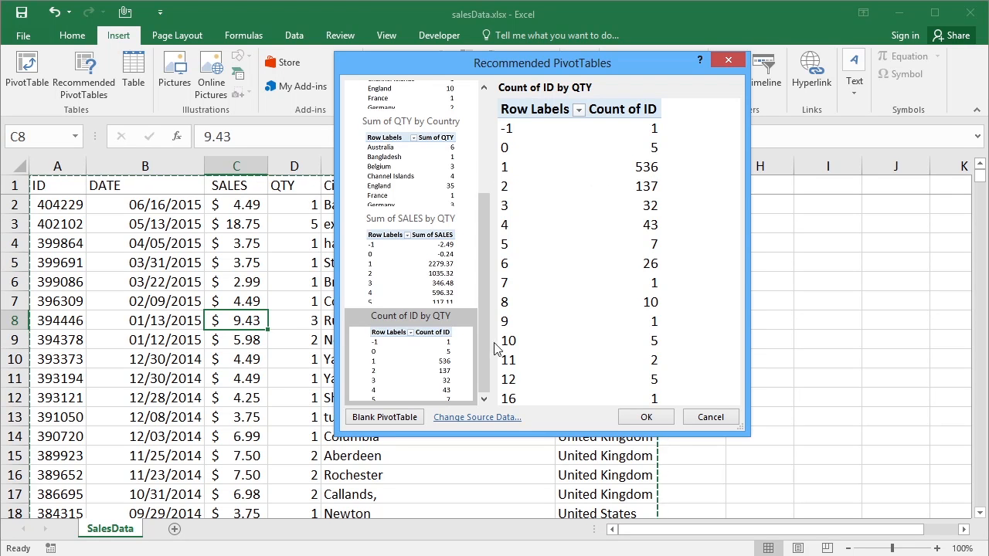
# Step: Insert the recommended PivotTable that sums SALES by Country
pyautogui.moveTo(484, 309); pyautogui.dragTo(487, 193)
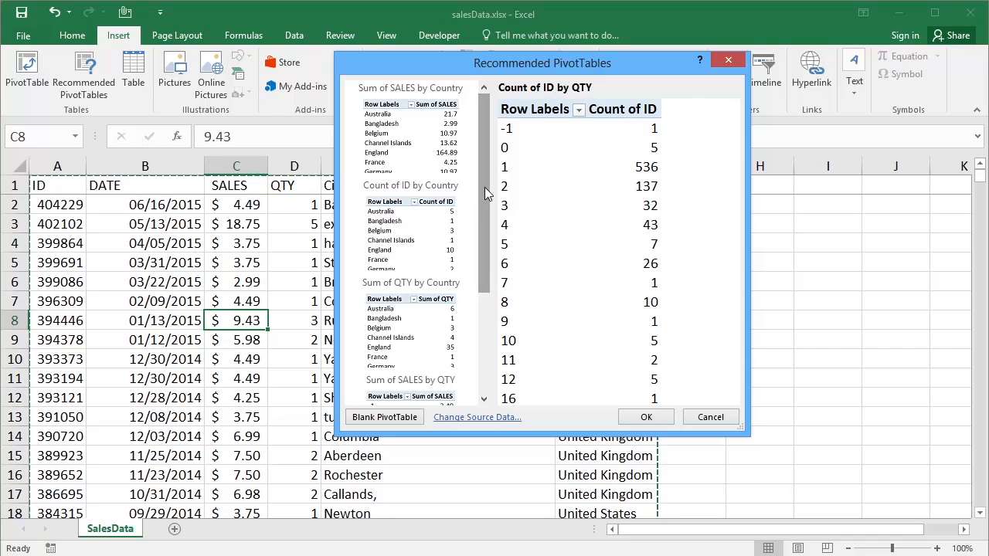
pyautogui.click(423, 147)
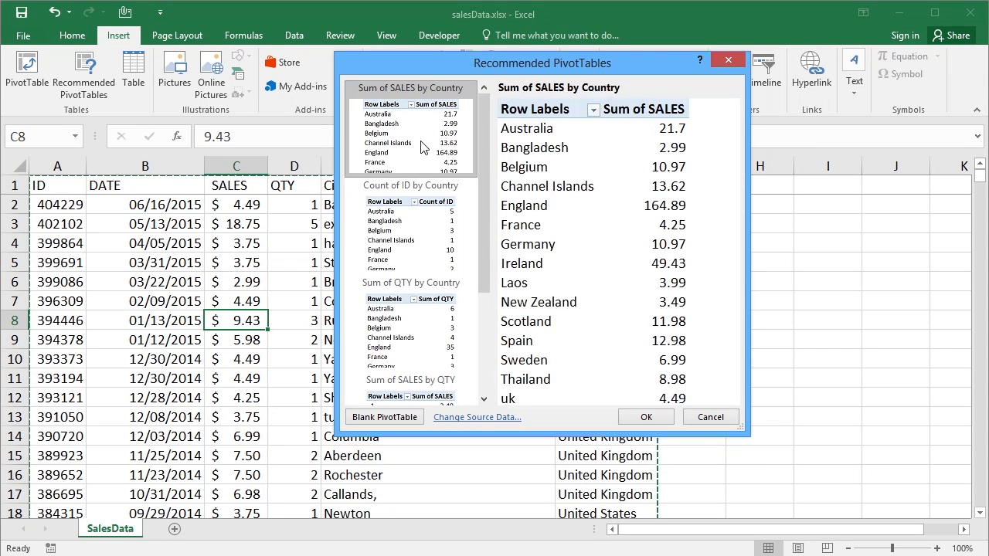
pyautogui.click(646, 417)
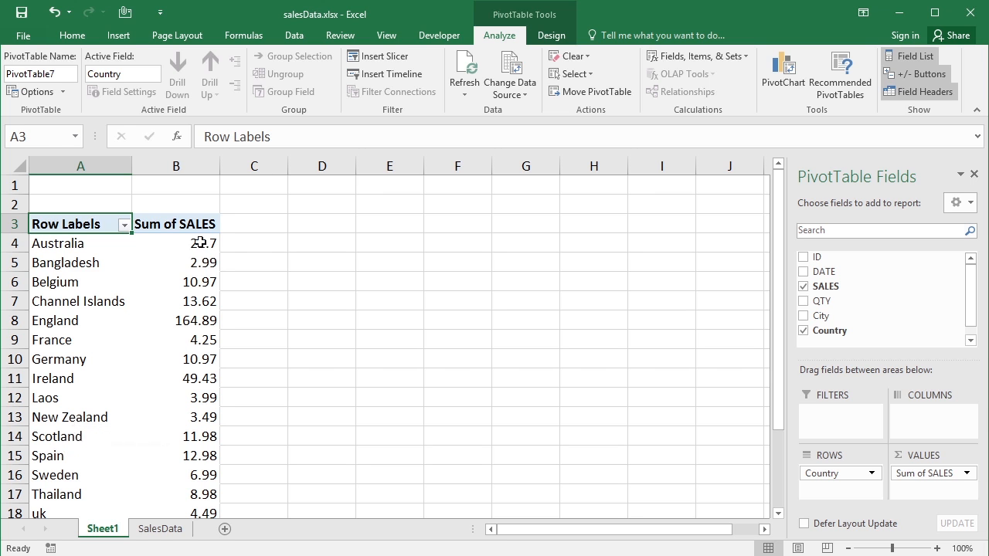
pyautogui.moveTo(200, 243)
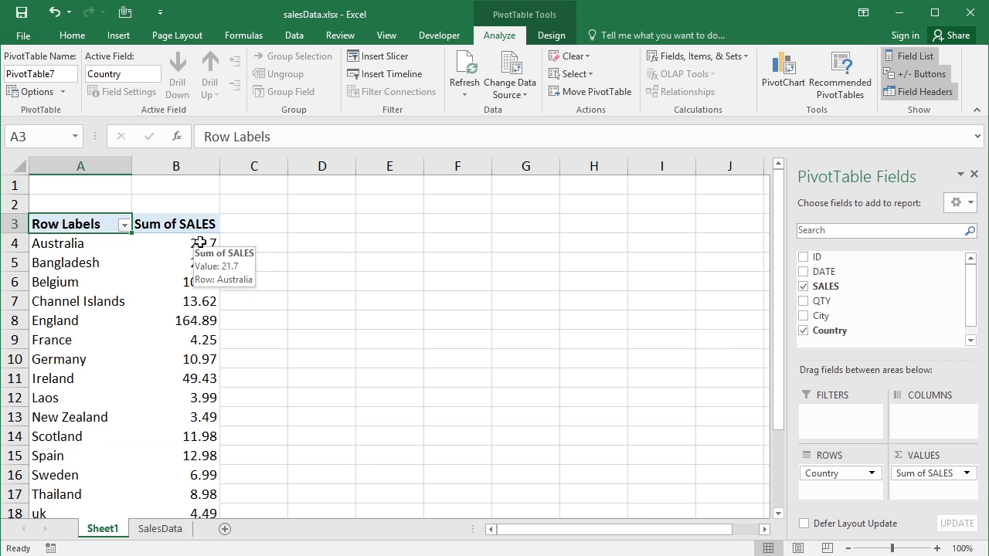